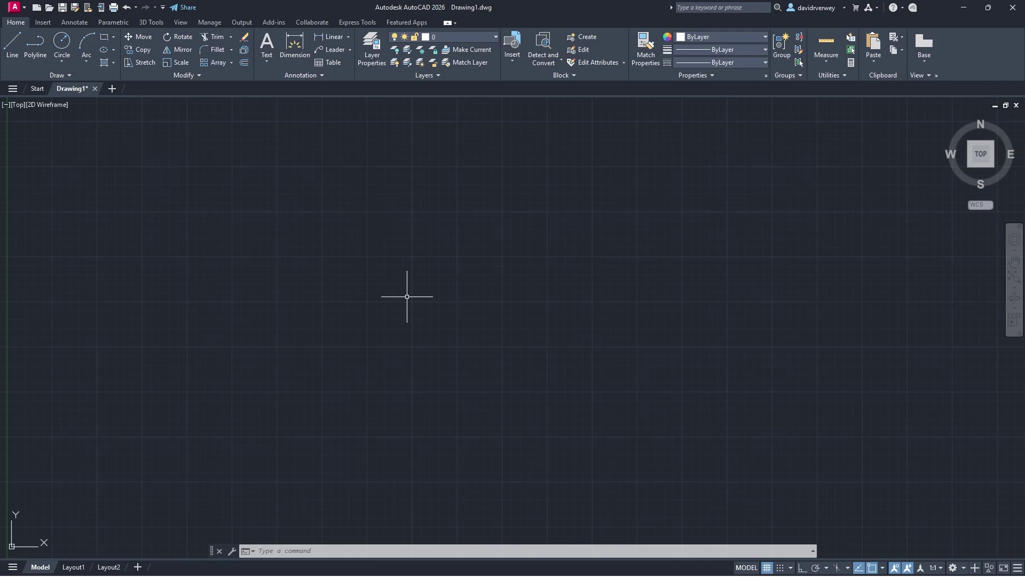
Step: Set the DYNMODE system variable to 3 so dynamic input stays fully on
click(319, 550)
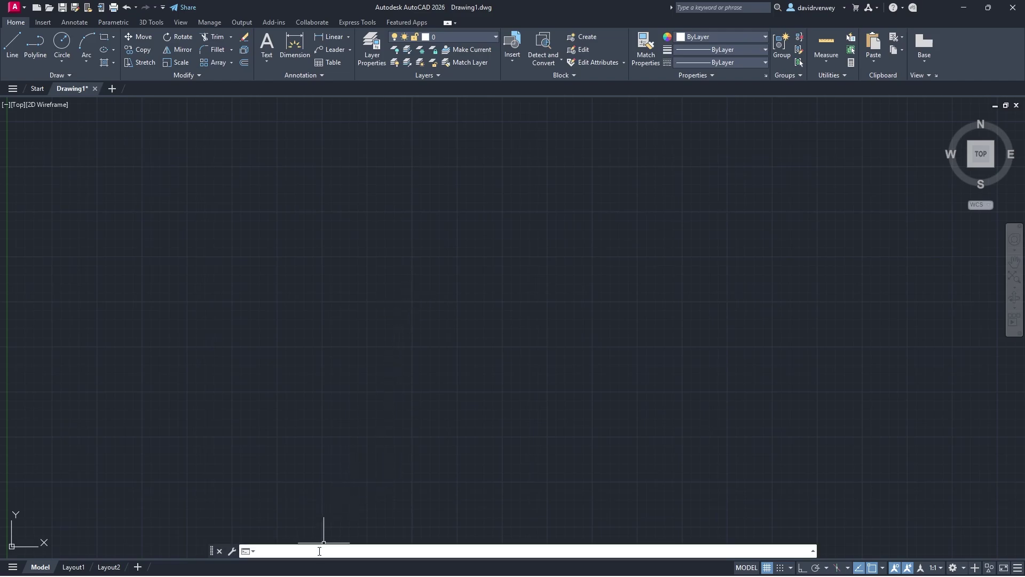
text(dynmode)
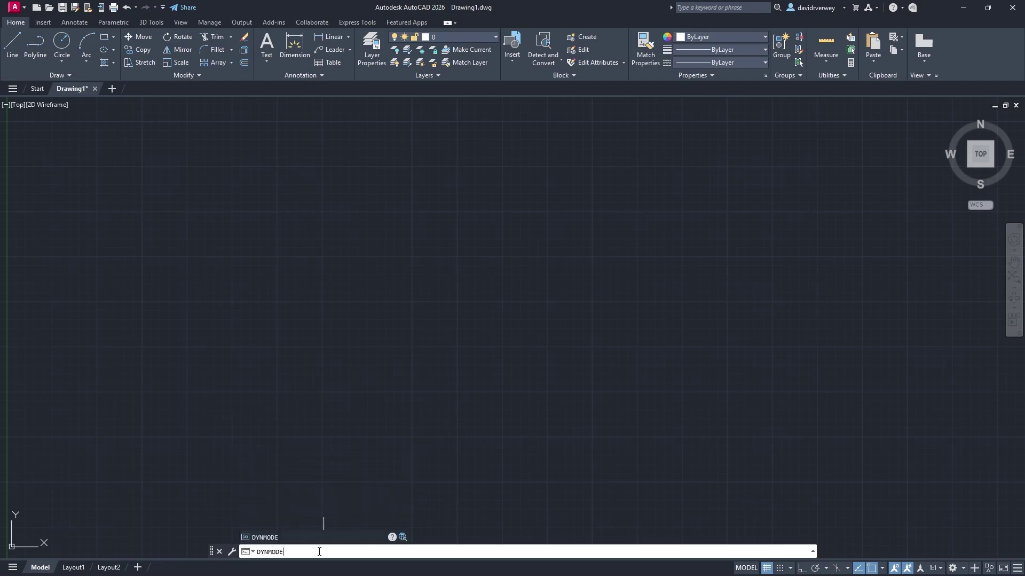
key(Return)
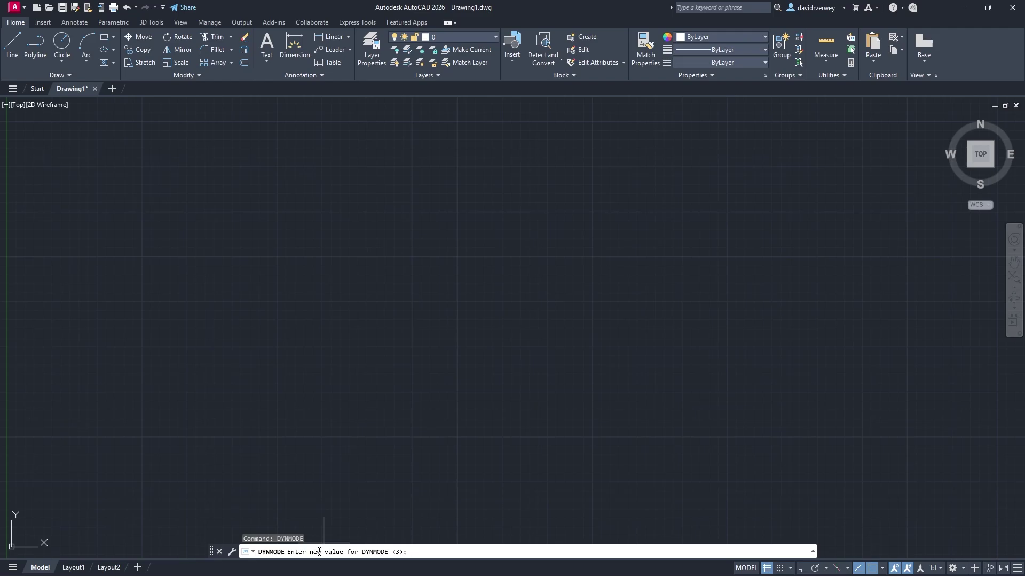
text(3)
key(Return)
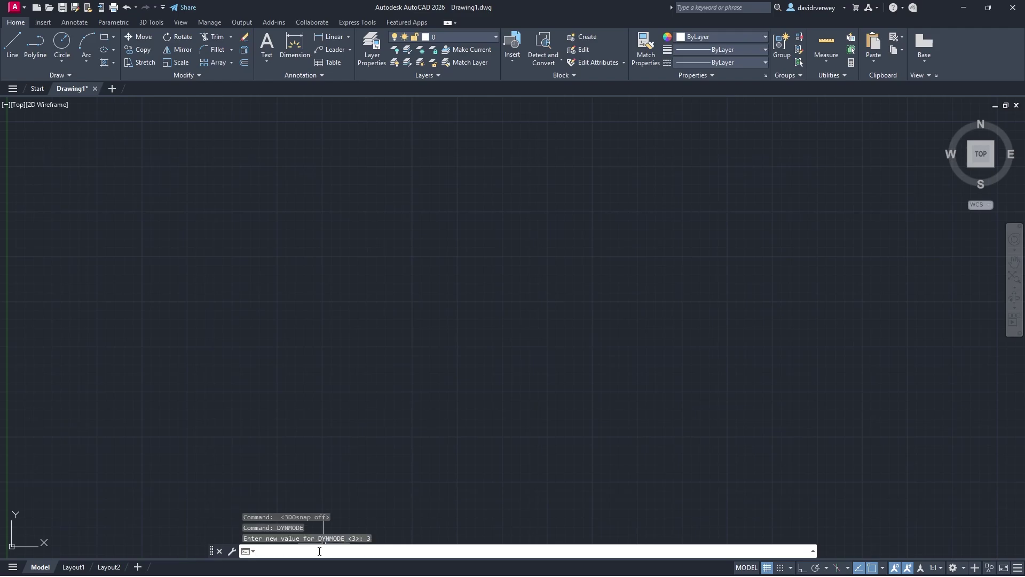
click(425, 382)
click(416, 341)
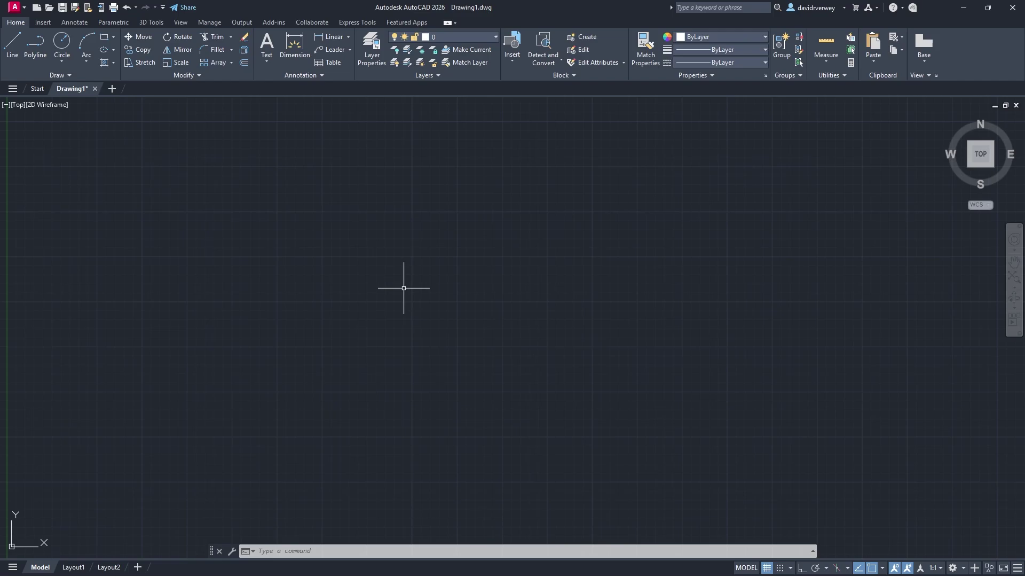
Step: Draw two parallel horizontal lines of similar length, the second with the LINE command below the first
click(11, 48)
click(321, 166)
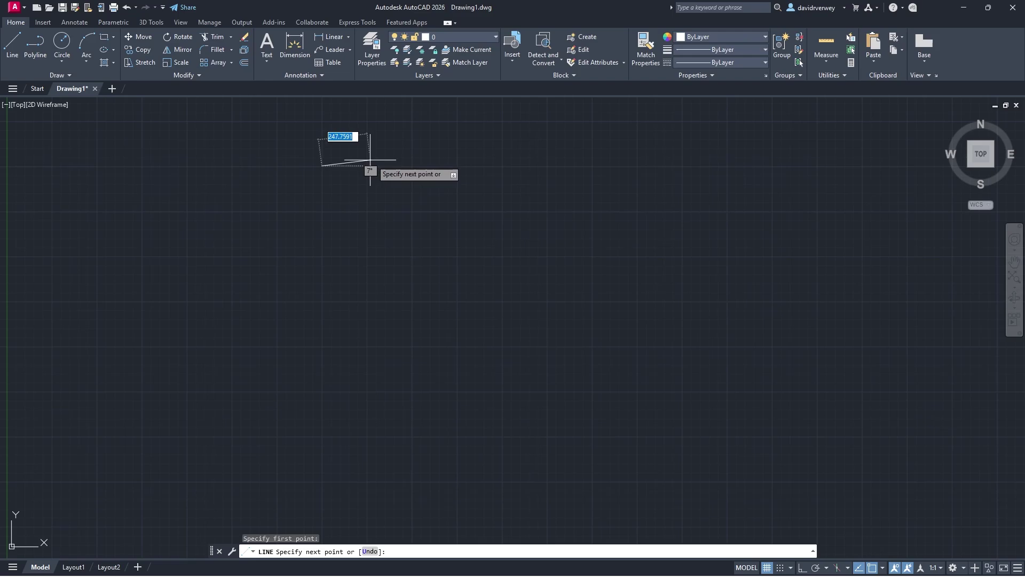
click(584, 166)
key(Escape)
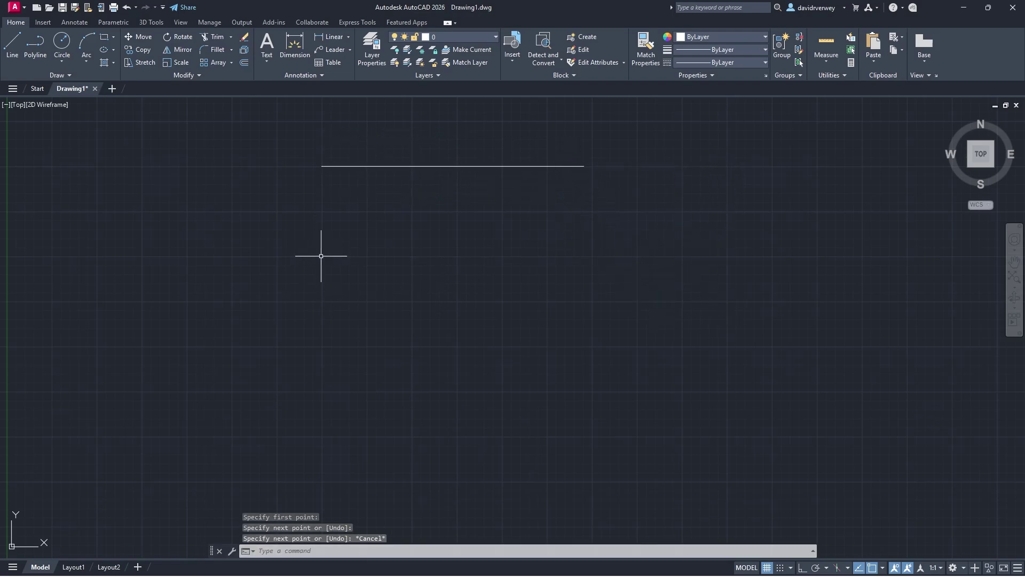
text(LINE)
key(Return)
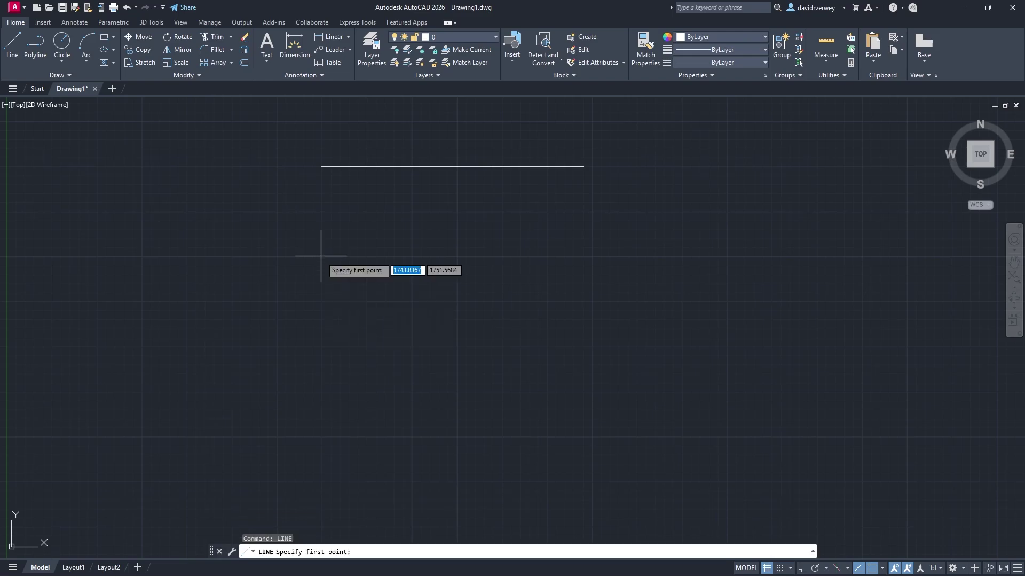
click(321, 256)
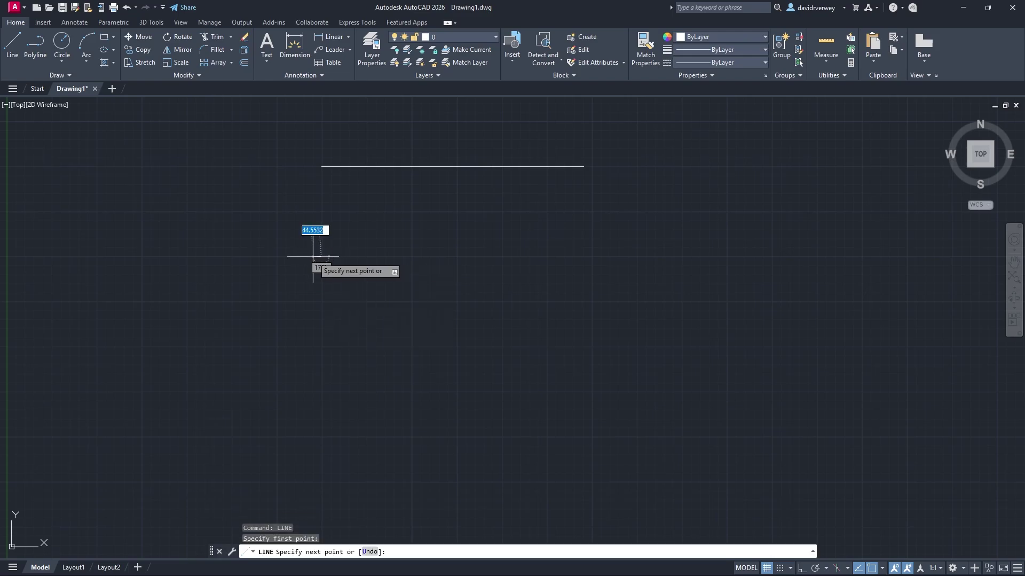
click(587, 257)
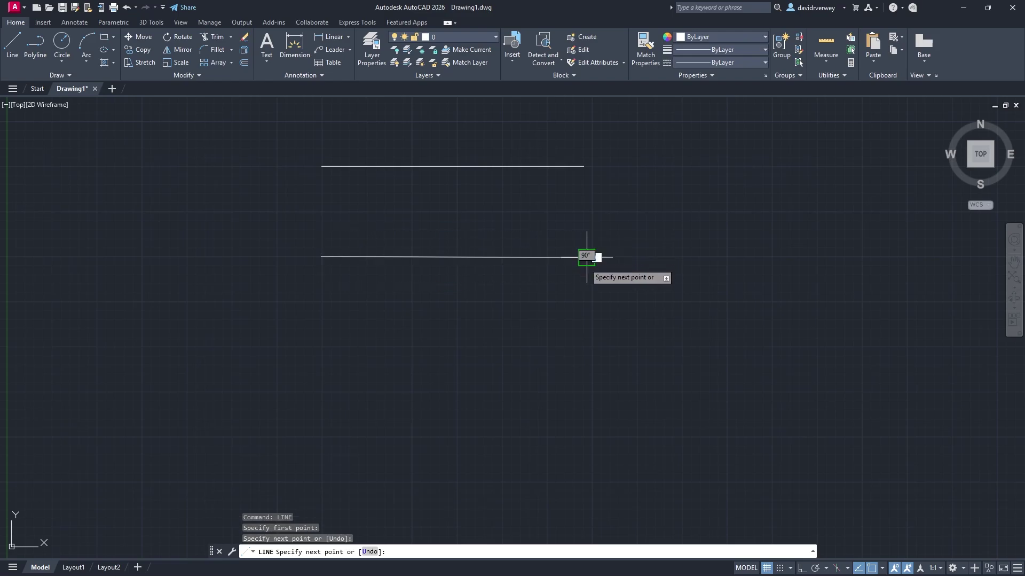
key(Escape)
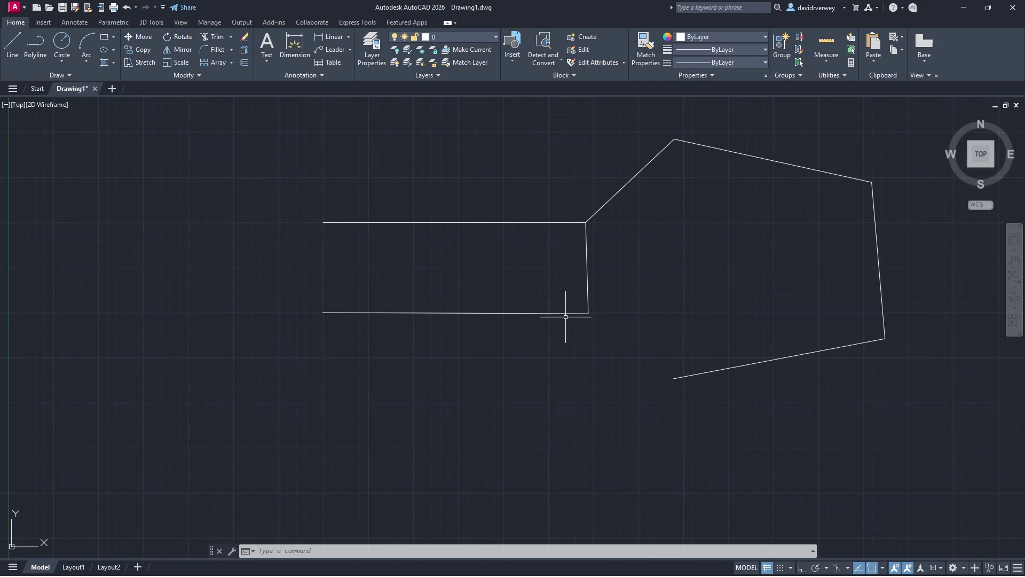
Step: Select the outline's five edges one by one to show they are separate lines
click(587, 282)
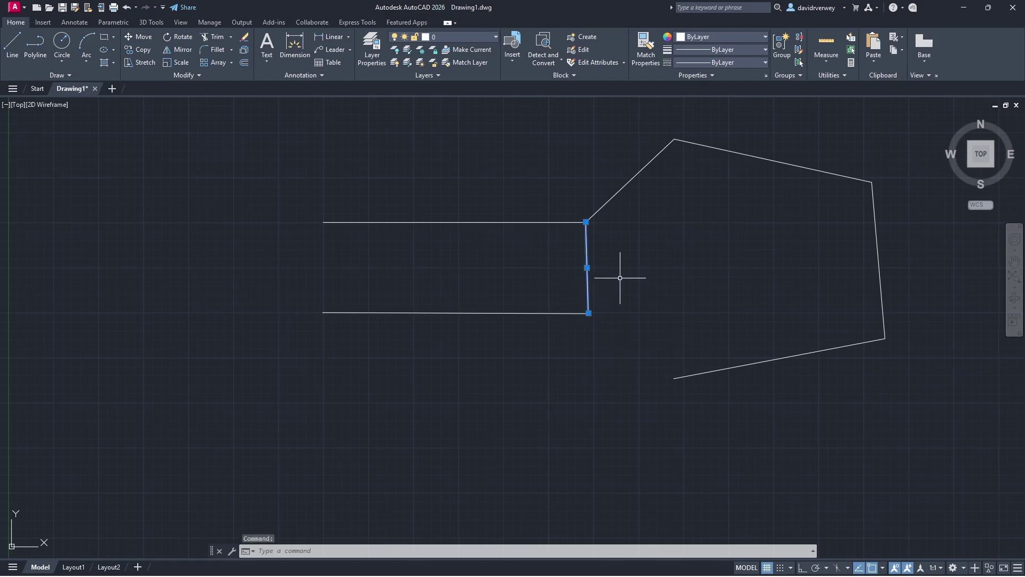
click(614, 197)
click(745, 153)
click(877, 243)
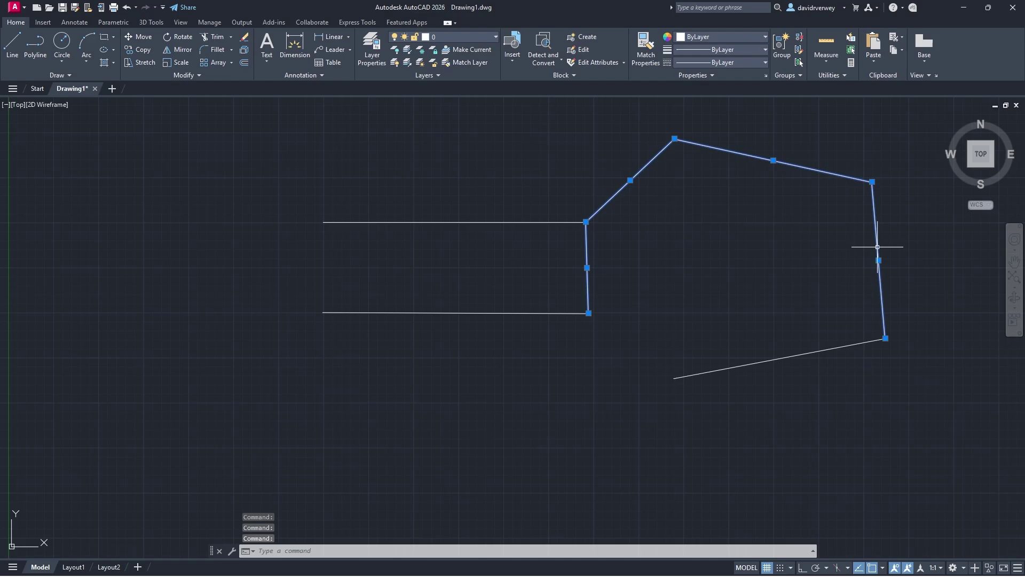
click(790, 355)
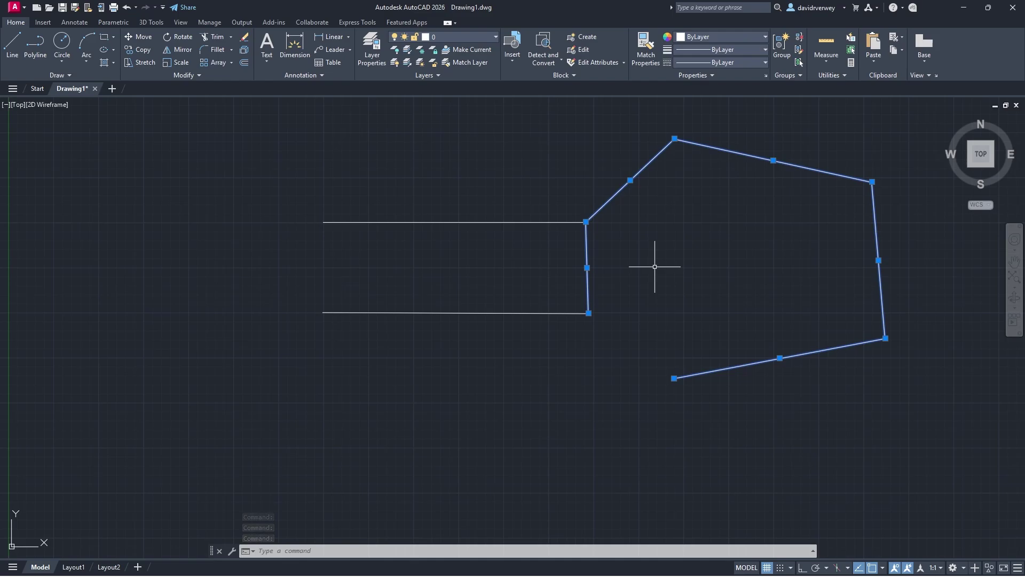
key(Escape)
Step: Draw a four-segment zigzag polyline below the existing lines
click(37, 51)
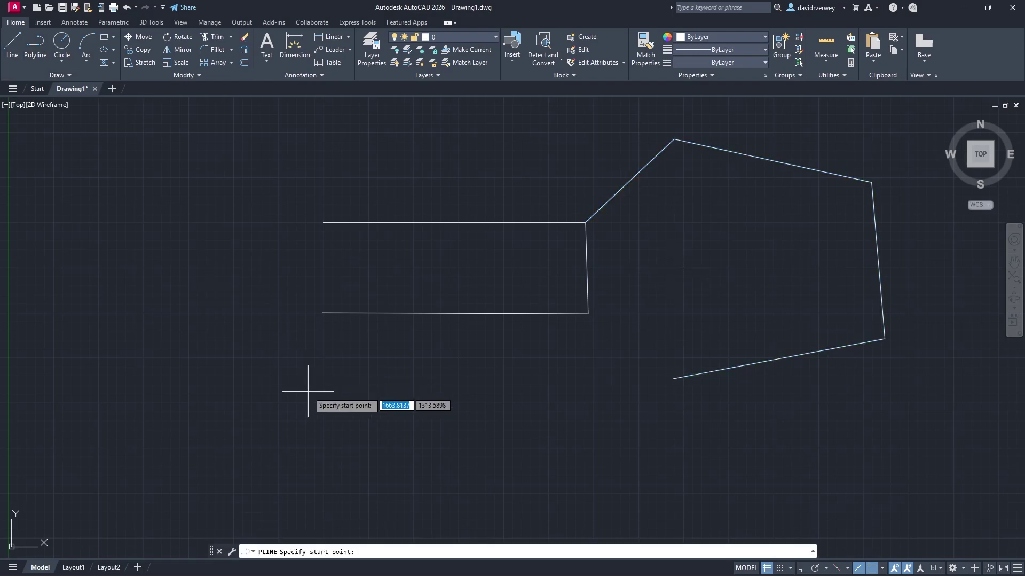
click(323, 382)
click(610, 381)
click(561, 454)
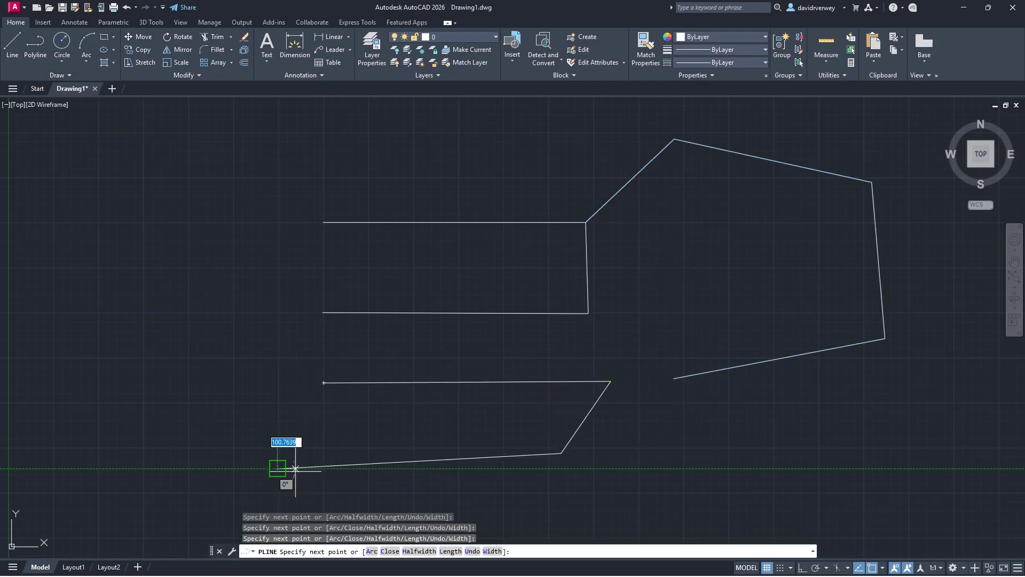
click(295, 468)
click(692, 486)
key(Escape)
Step: Select the zigzag polyline as one object, then compare with the separate outline edges
click(599, 405)
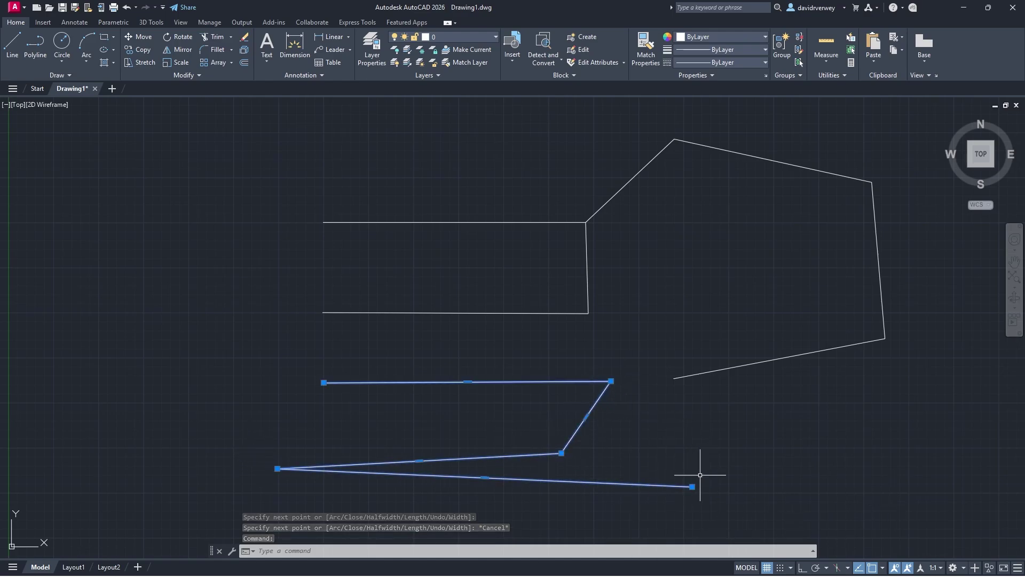
key(Escape)
click(851, 344)
click(877, 251)
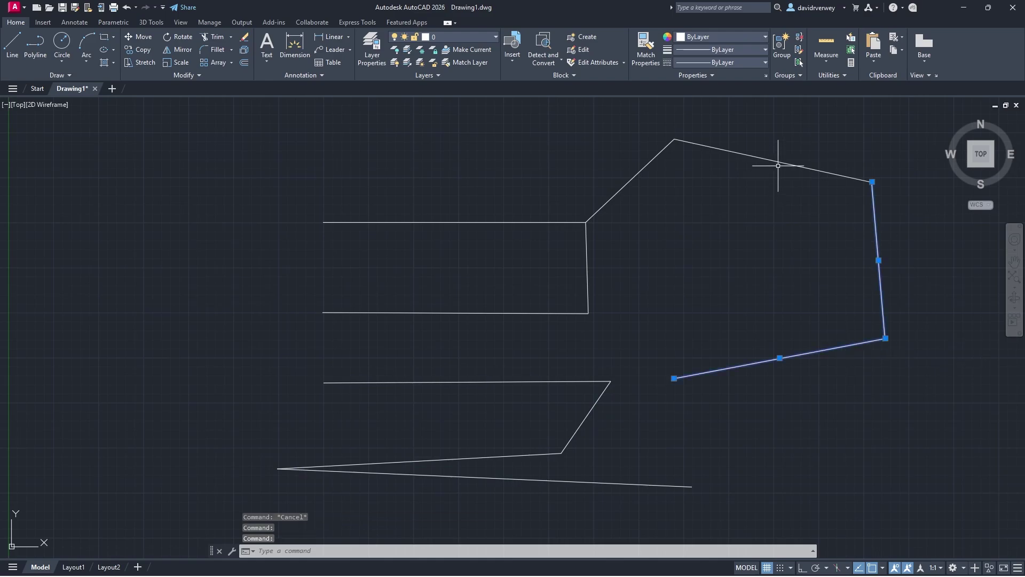
click(784, 164)
key(Escape)
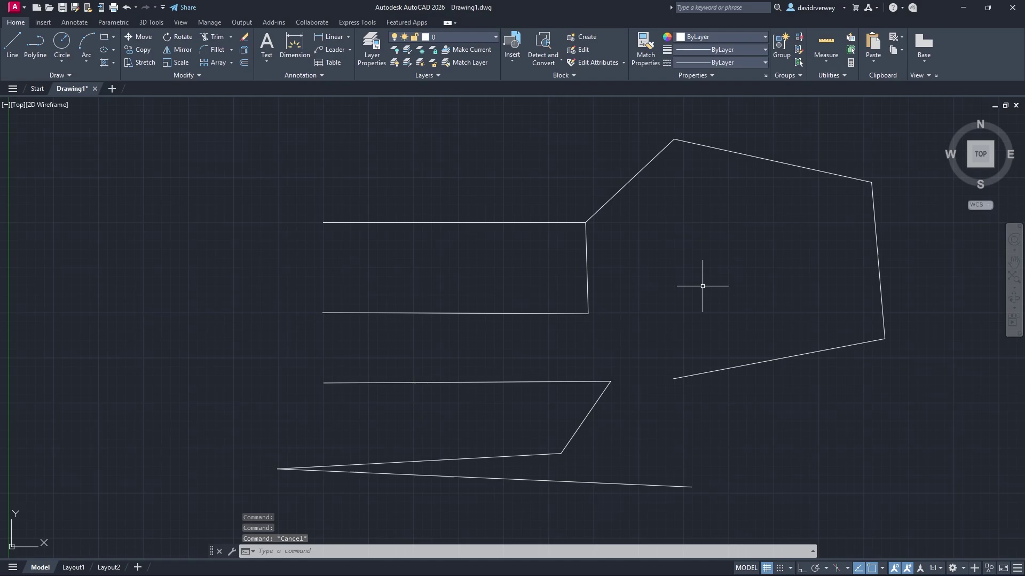
Step: Join the six connected outline segments into one polyline with JOIN
text(join)
key(Return)
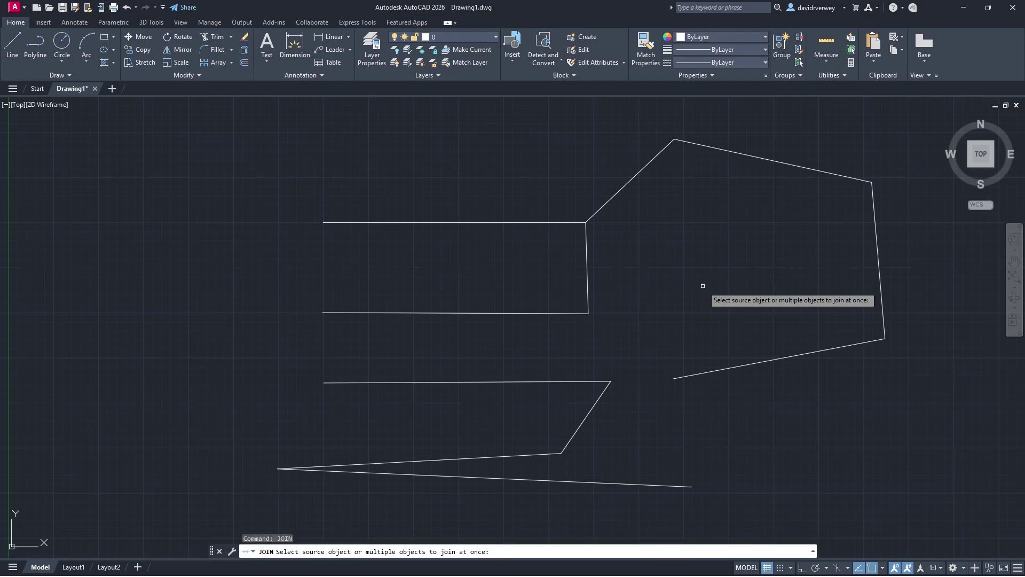
click(556, 312)
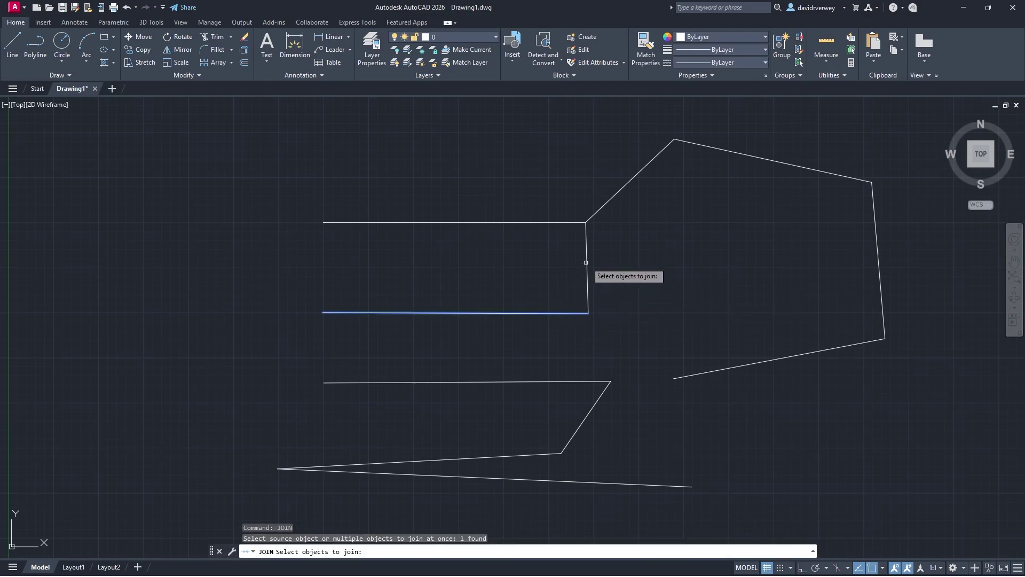
click(587, 268)
click(616, 194)
click(745, 156)
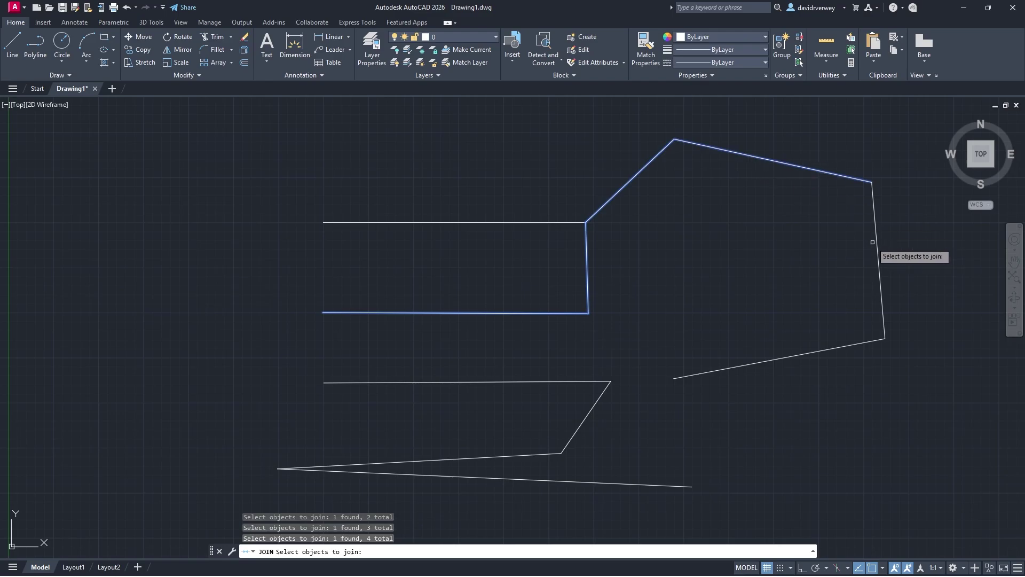
click(875, 261)
click(795, 354)
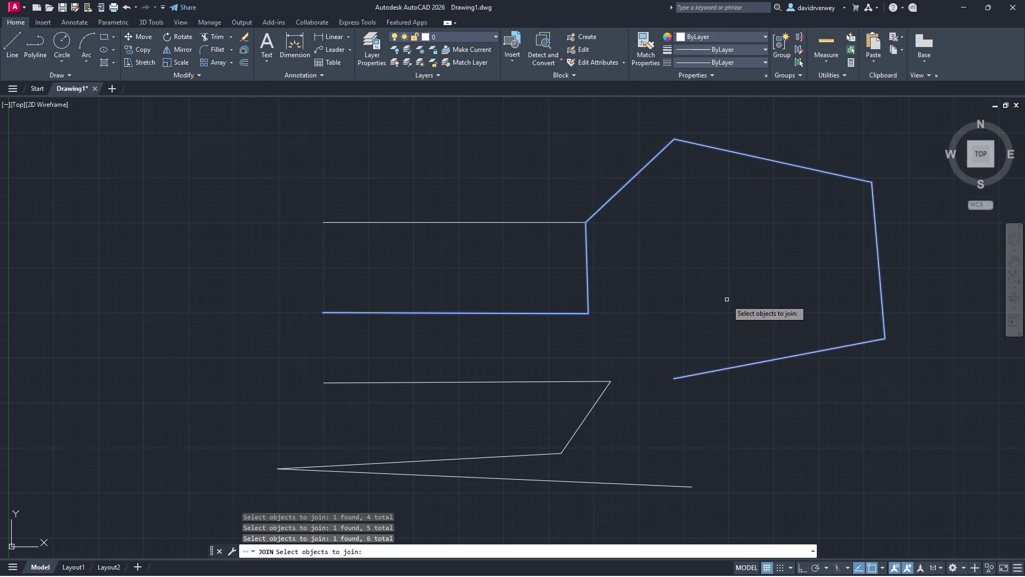
key(Return)
Step: Select the joined polyline and the top horizontal line to show they are separate objects
click(782, 357)
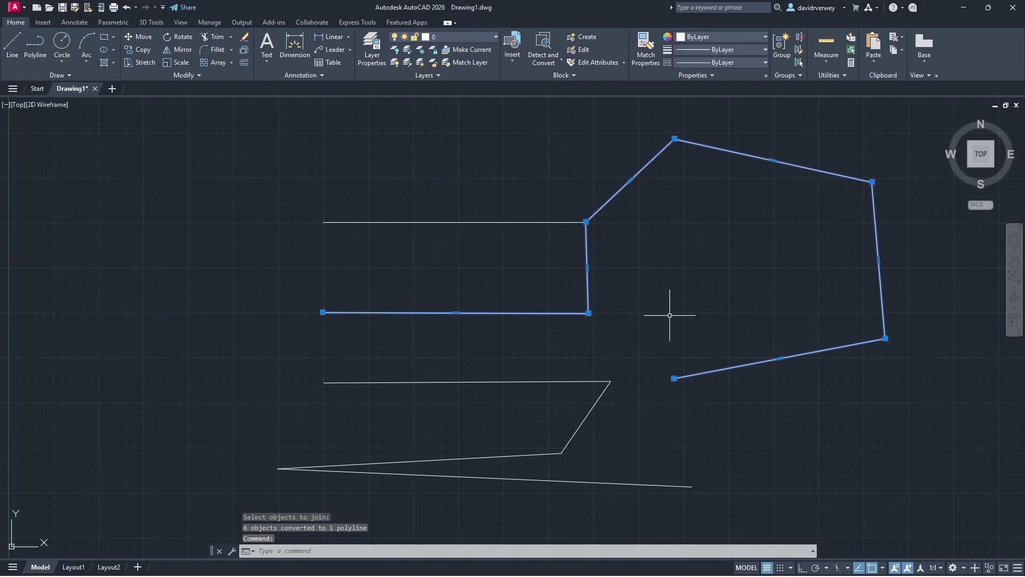
click(568, 224)
click(448, 174)
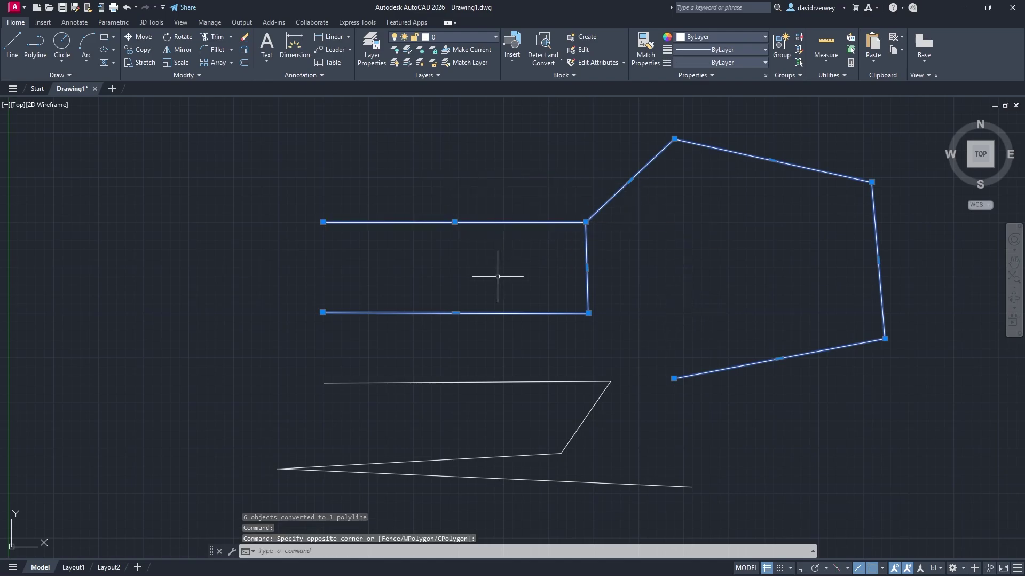
key(Escape)
click(587, 230)
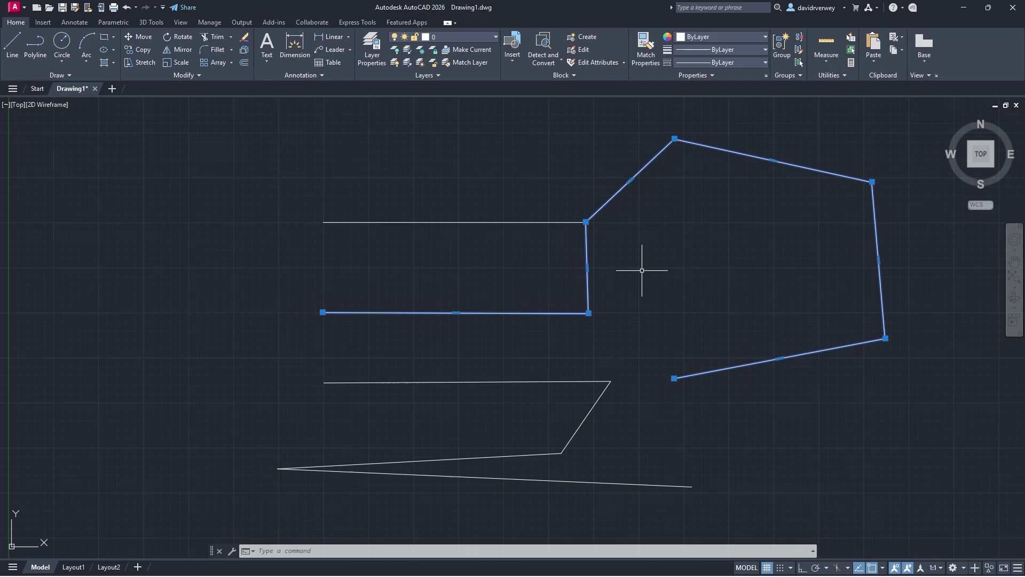
Step: Erase both polylines with a crossing window and the E command
key(Escape)
middle_drag(642, 270, 561, 301)
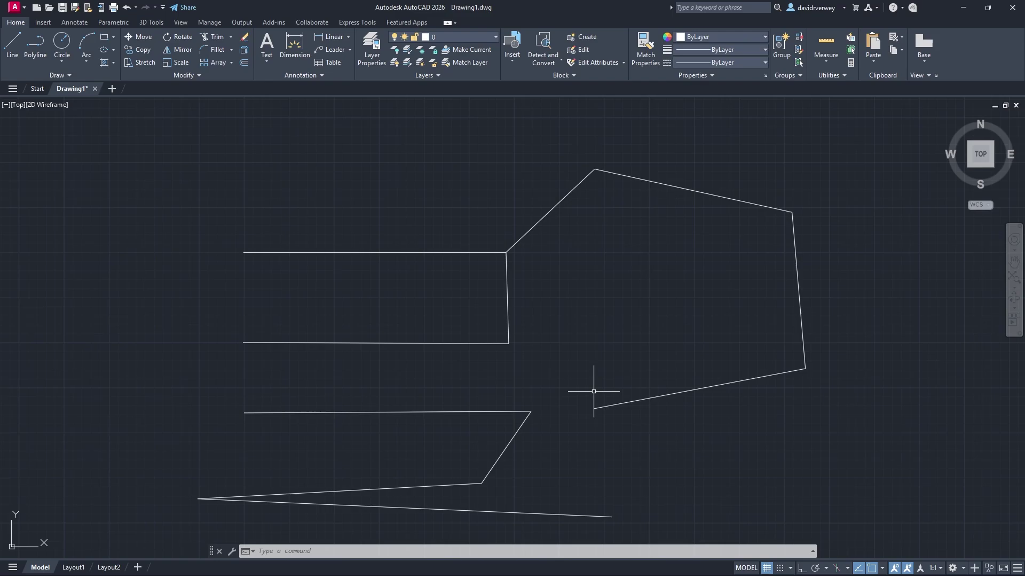
click(663, 450)
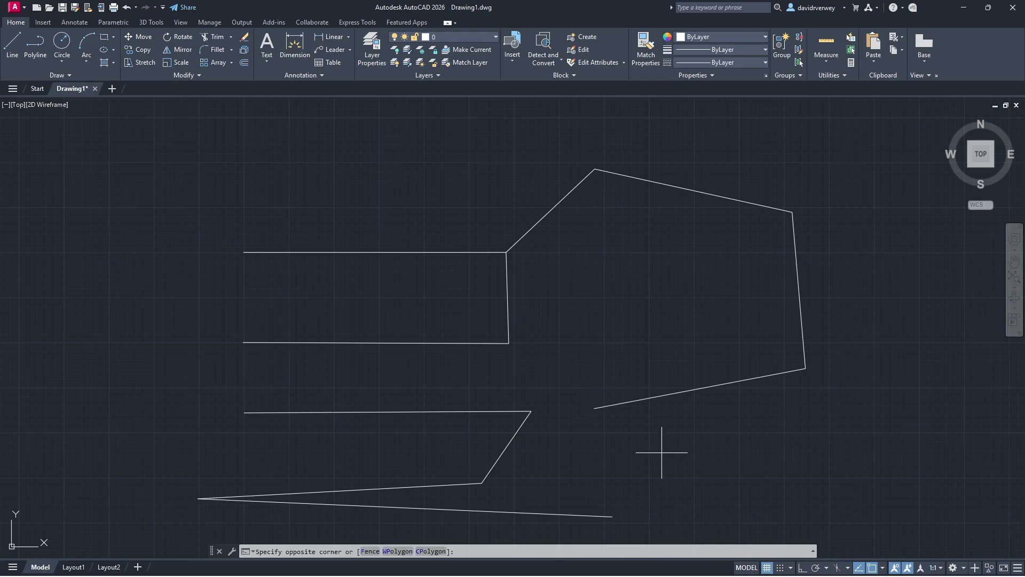
click(475, 398)
text(erase)
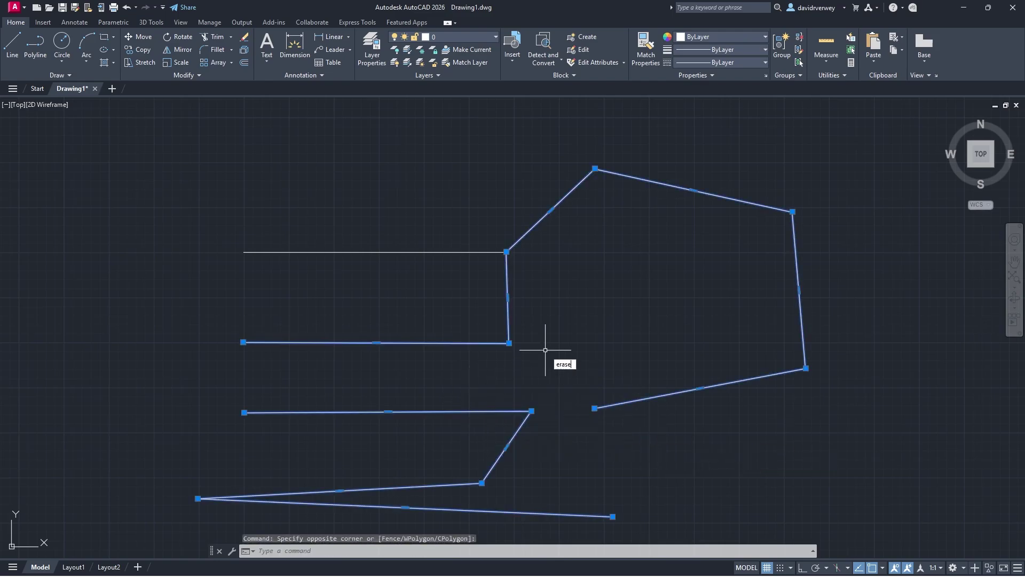
key(Return)
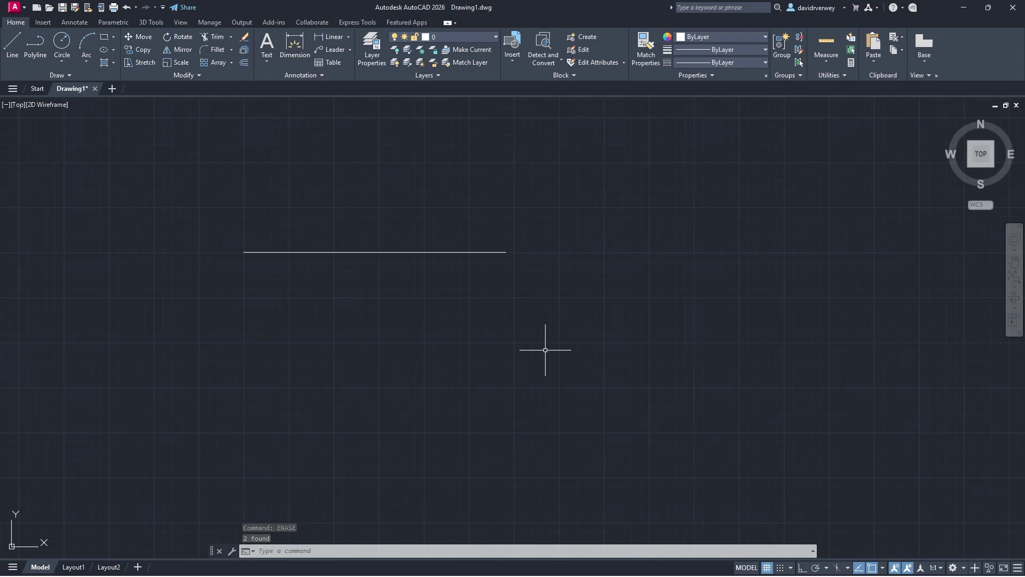
Step: Restore the erased polylines with the OOPS command
text(OOo)
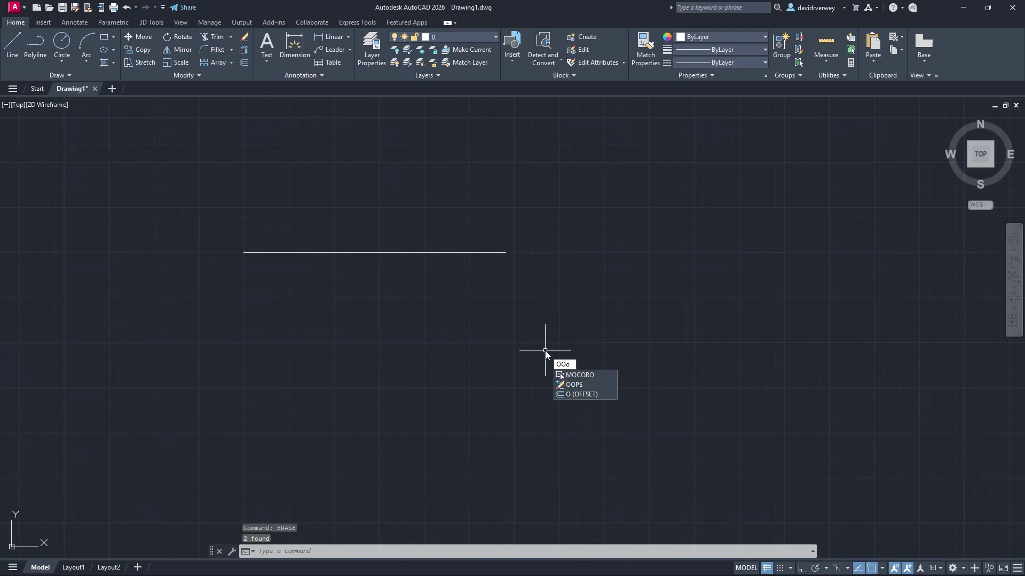
text(p)
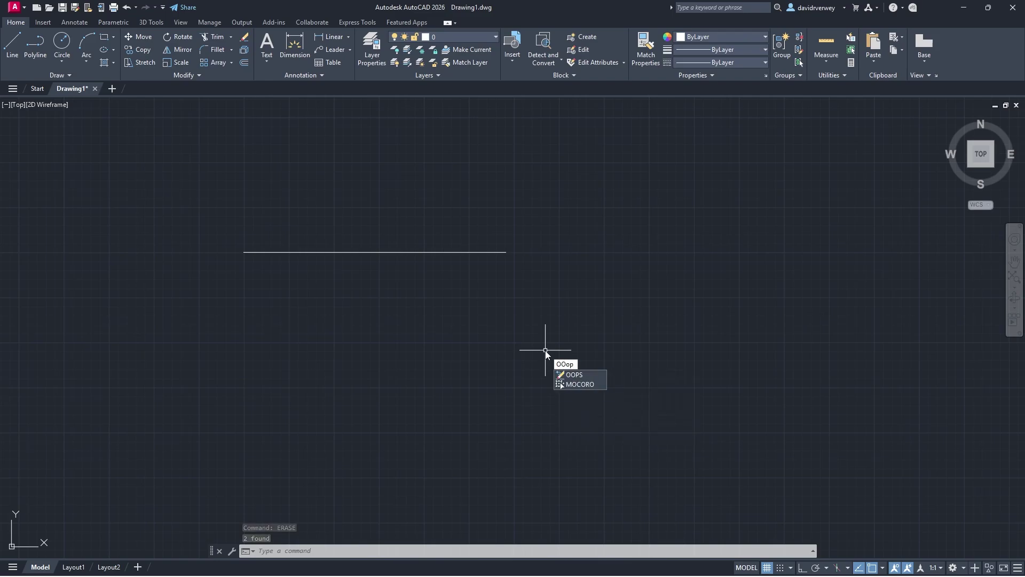
key(BackSpace)
key(BackSpace)
text(PS)
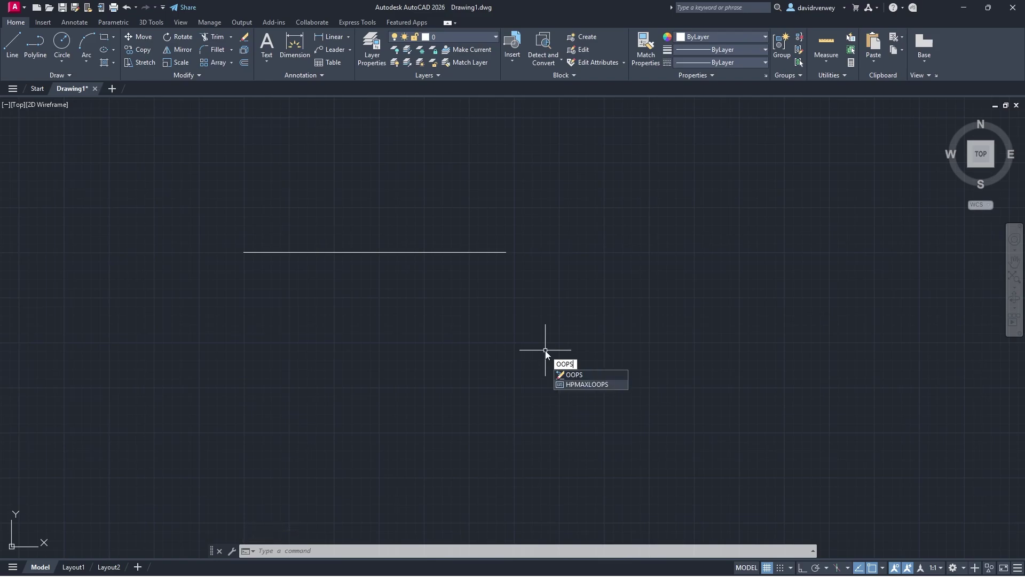
key(Return)
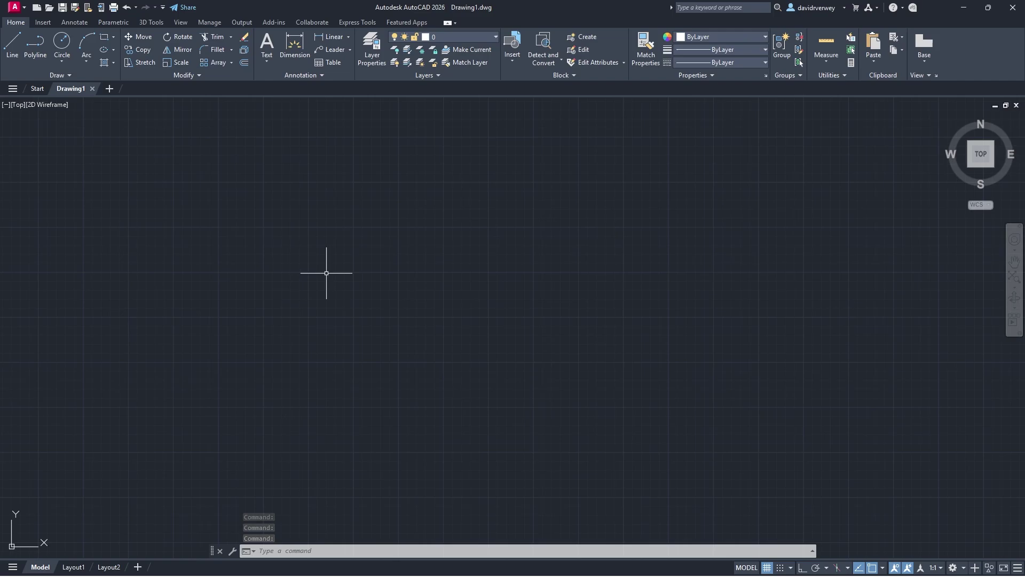
Step: Draw a large rectangle and a smaller one anchored at its bottom-right corner
click(106, 43)
click(128, 181)
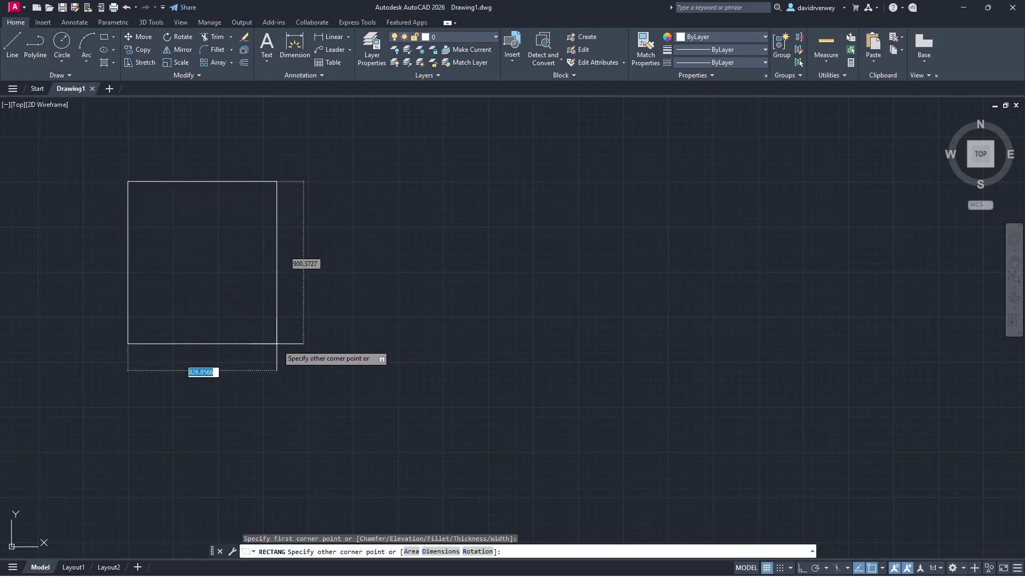
click(356, 404)
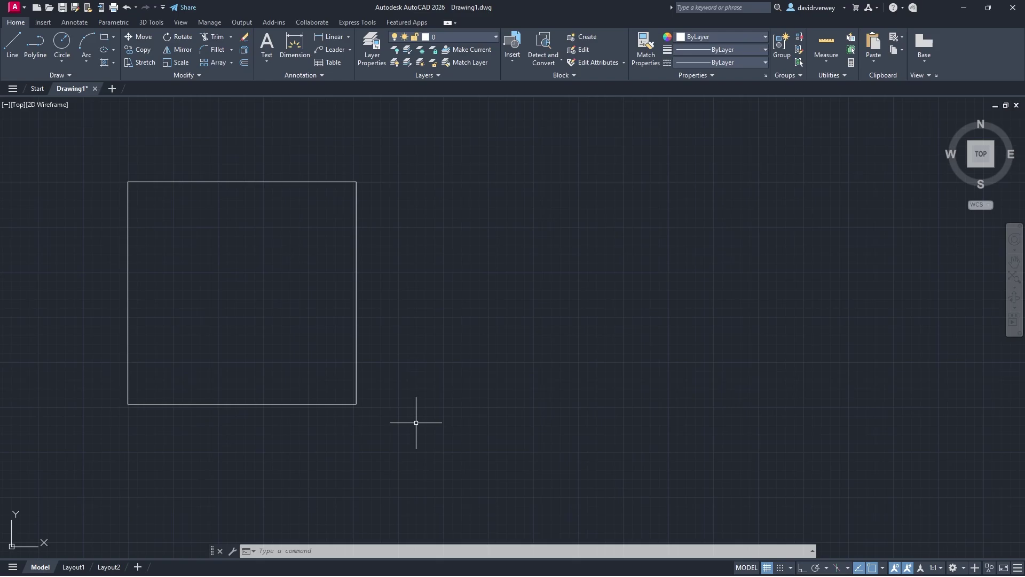
click(104, 38)
click(356, 404)
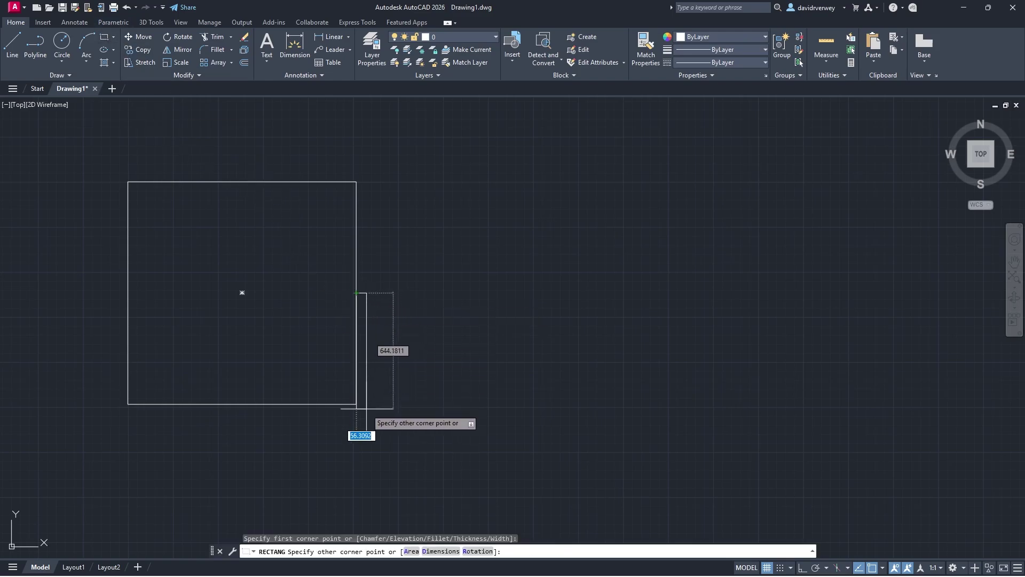
click(490, 403)
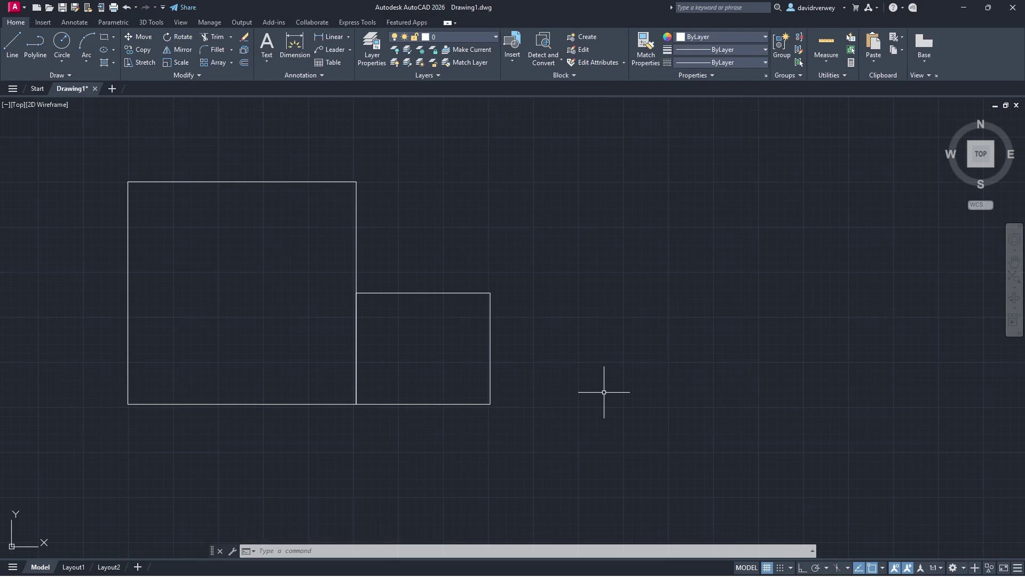
middle_drag(595, 374, 599, 407)
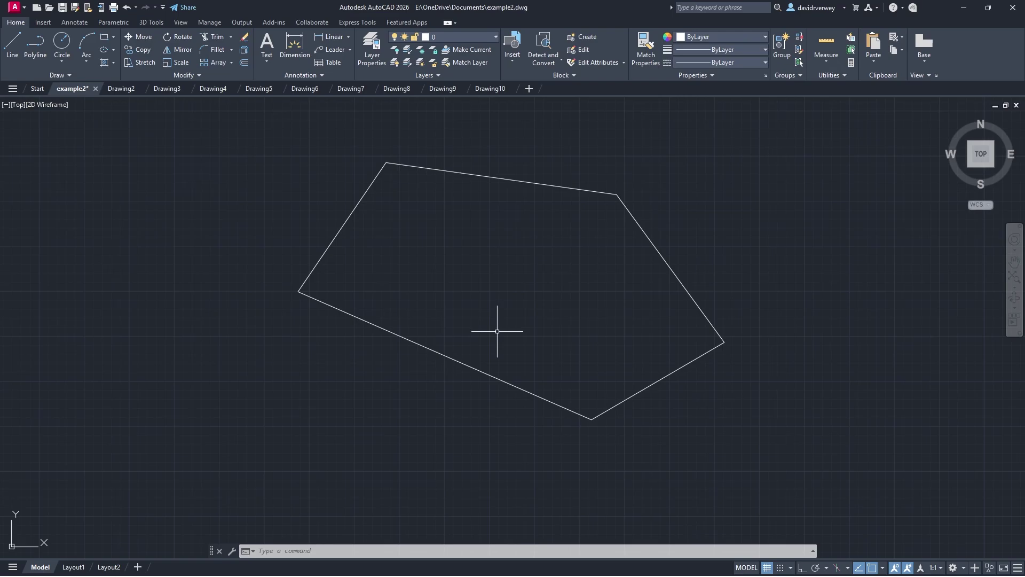
Step: Close all drawings with CLOSEALL, discarding the changes to example2.dwg
text(CLOSEALL)
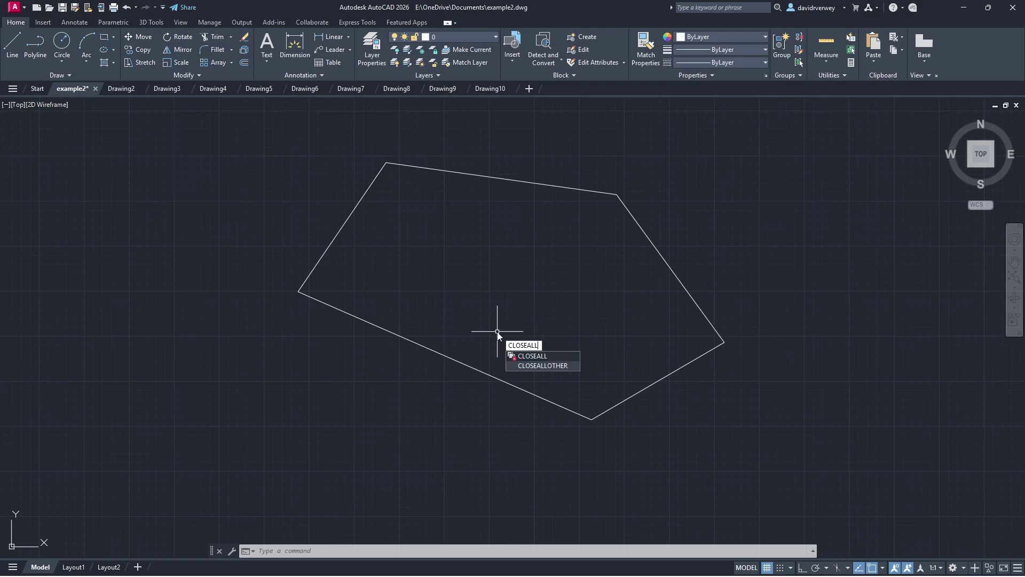
key(Return)
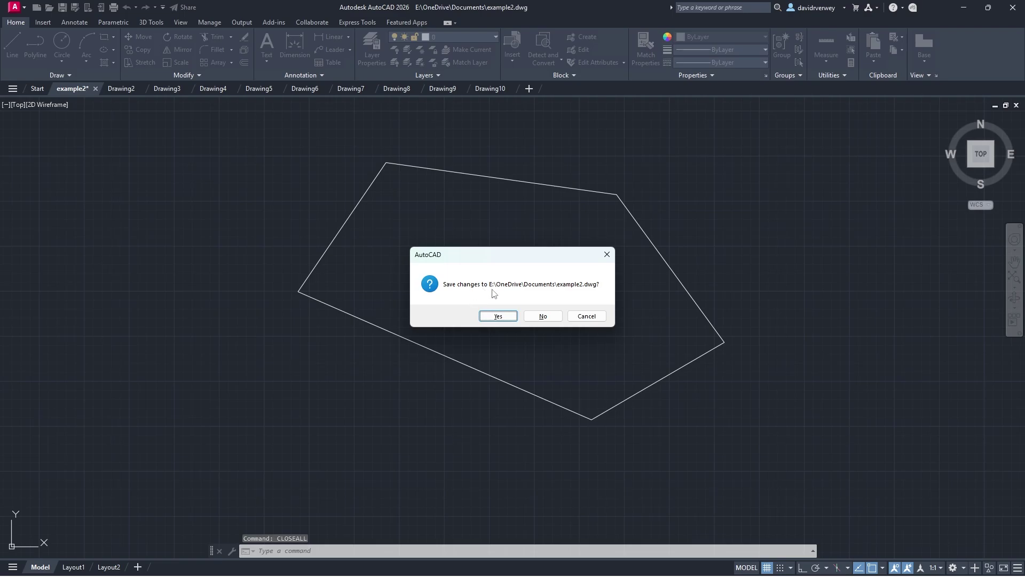
click(543, 316)
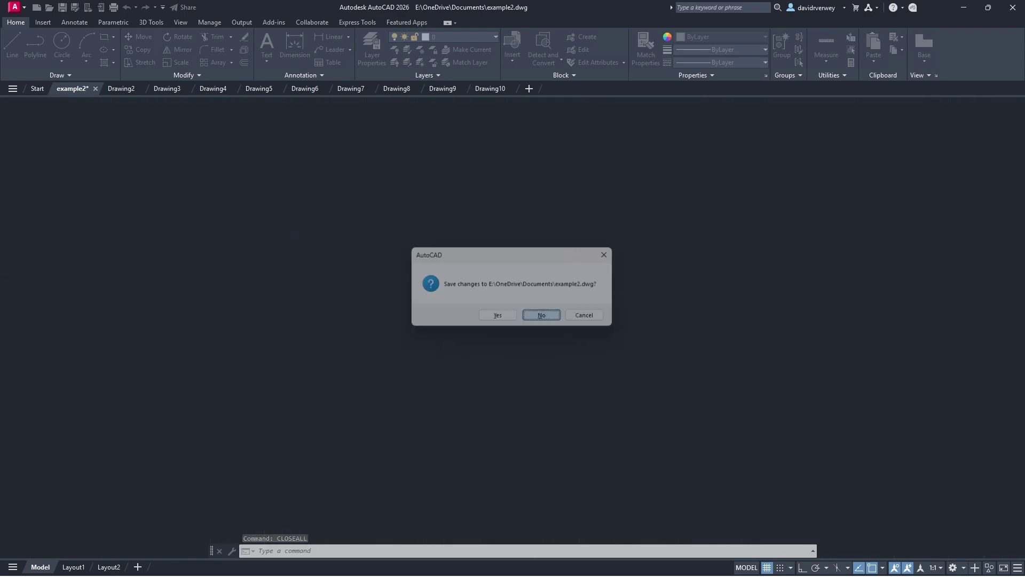